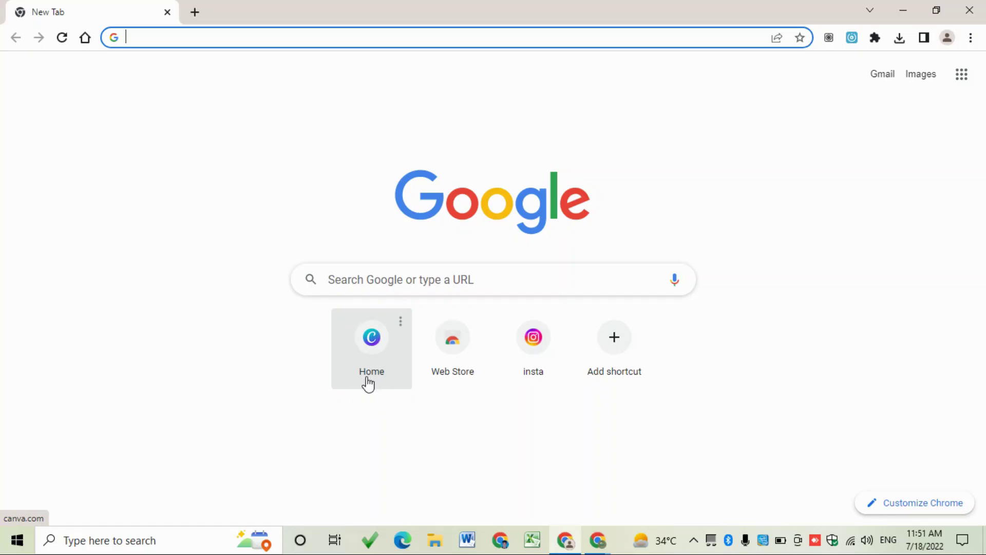
Open Canva's home page from the Home shortcut tile on Chrome's New Tab page
left_click(365, 369)
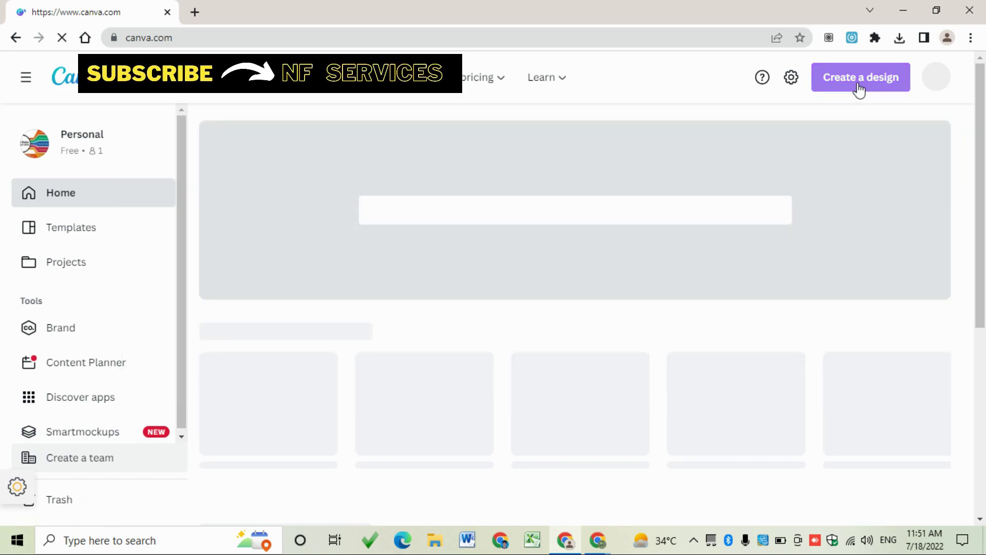
Create a blank YouTube Thumbnail design from the Create a design list, dismissing the email popup
left_click(860, 91)
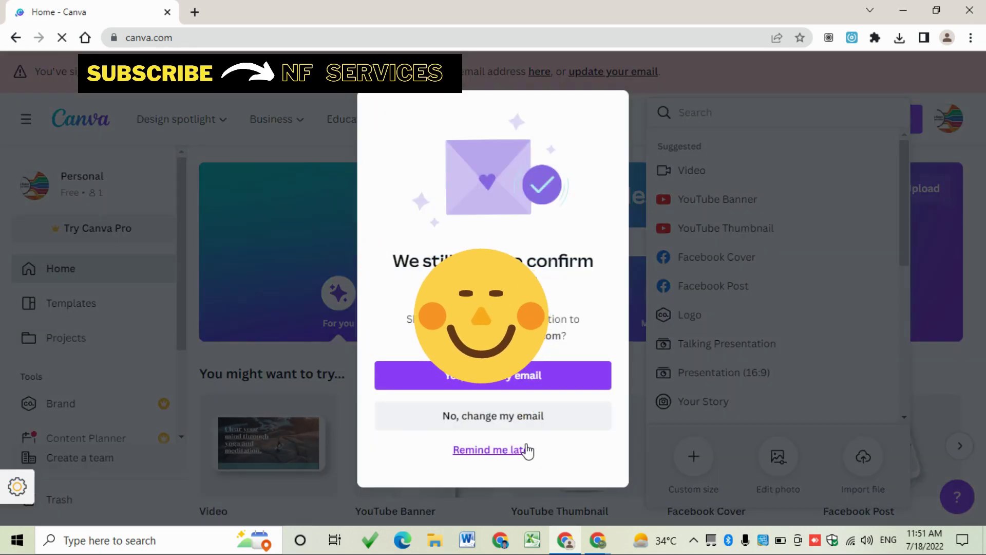
left_click(524, 452)
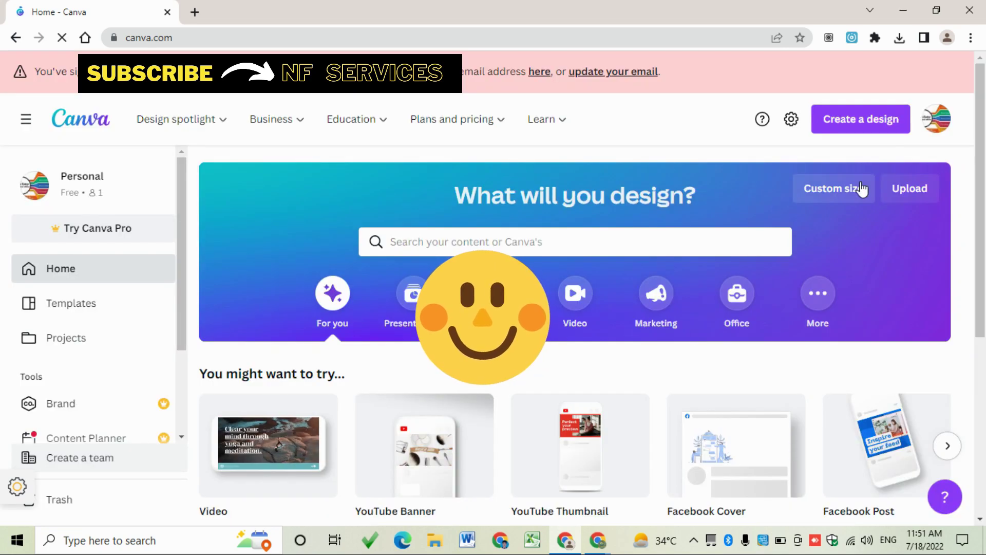
left_click(862, 127)
left_click(765, 205)
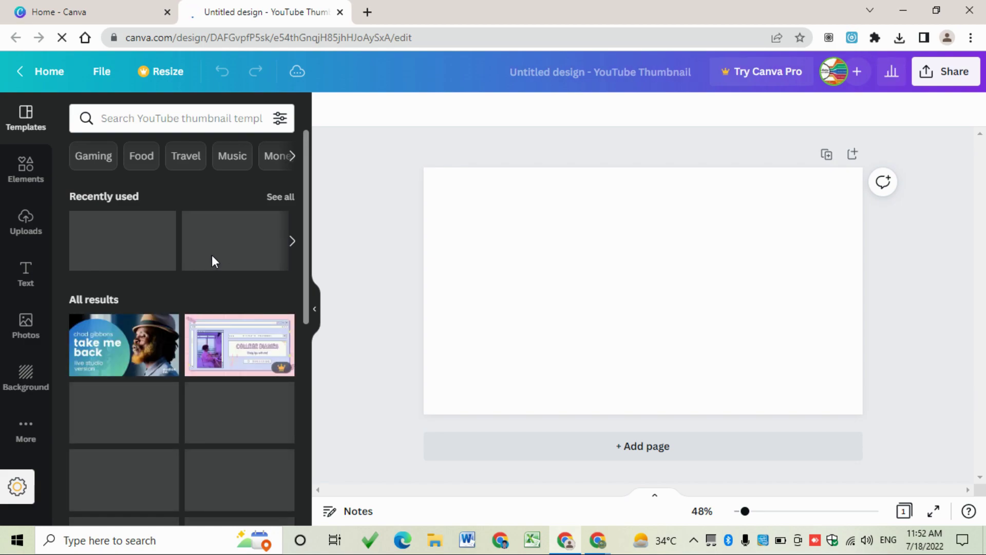
scroll(218, 283, "down", 1)
scroll(218, 283, "down", 1)
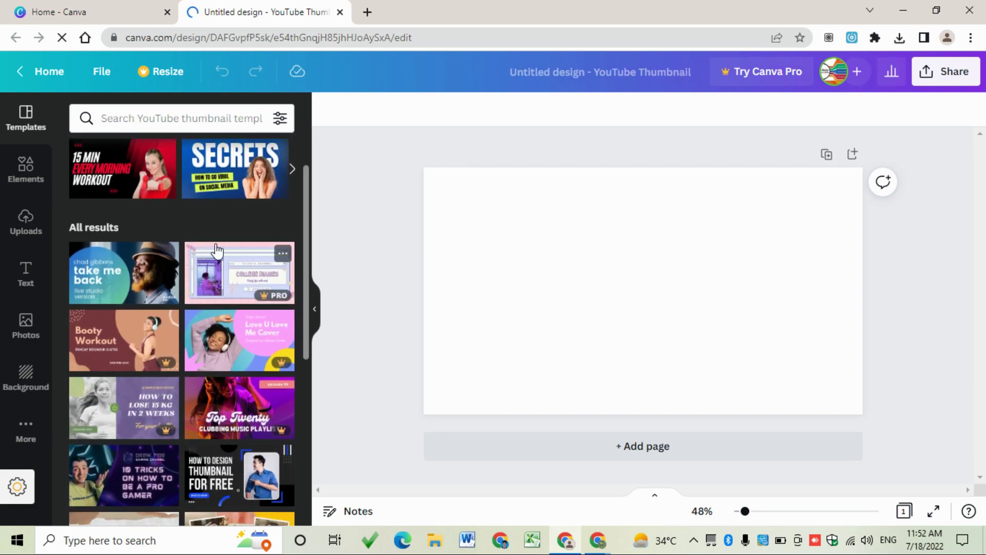
scroll(207, 285, "down", 3)
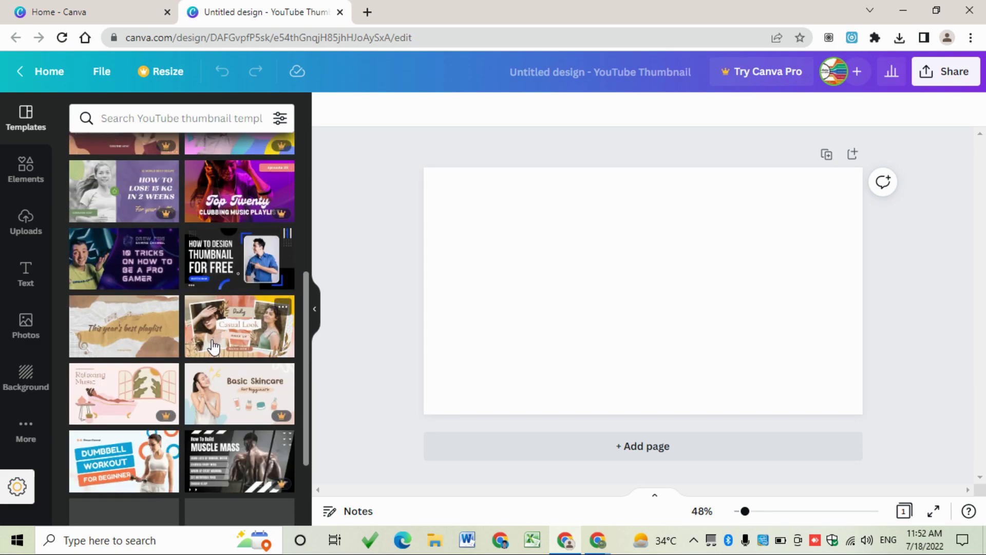
scroll(200, 349, "down", 3)
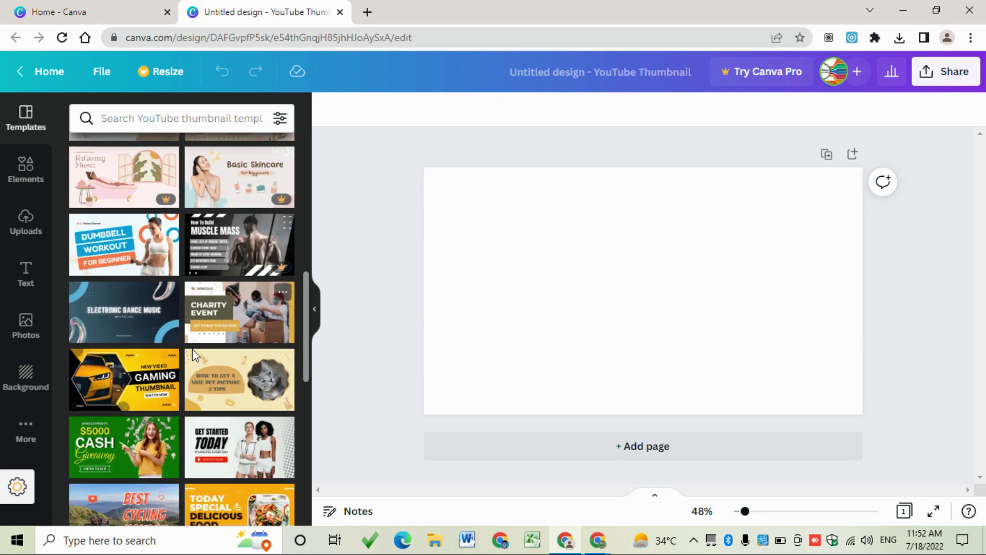
scroll(193, 404, "down", 1)
scroll(192, 401, "down", 1)
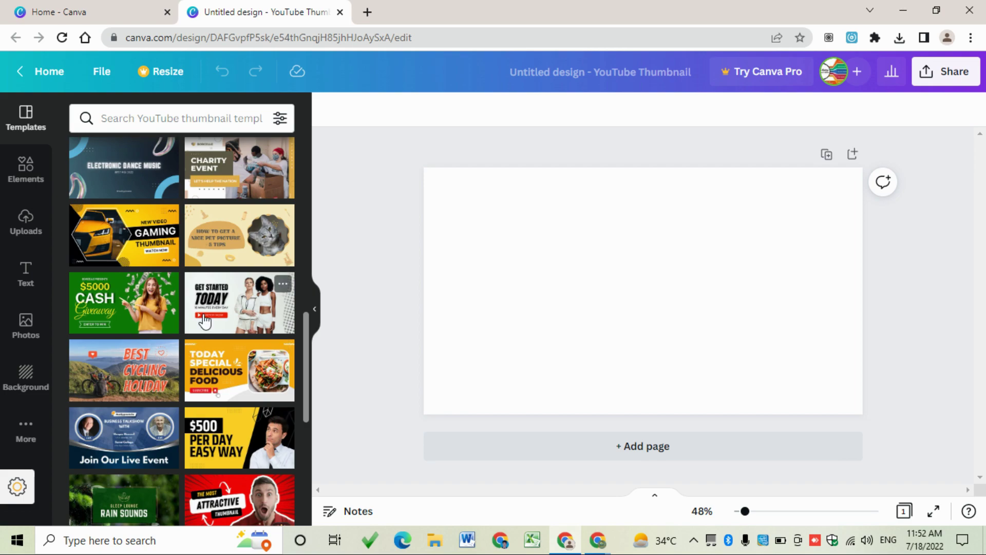
scroll(196, 398, "down", 2)
scroll(199, 316, "down", 1)
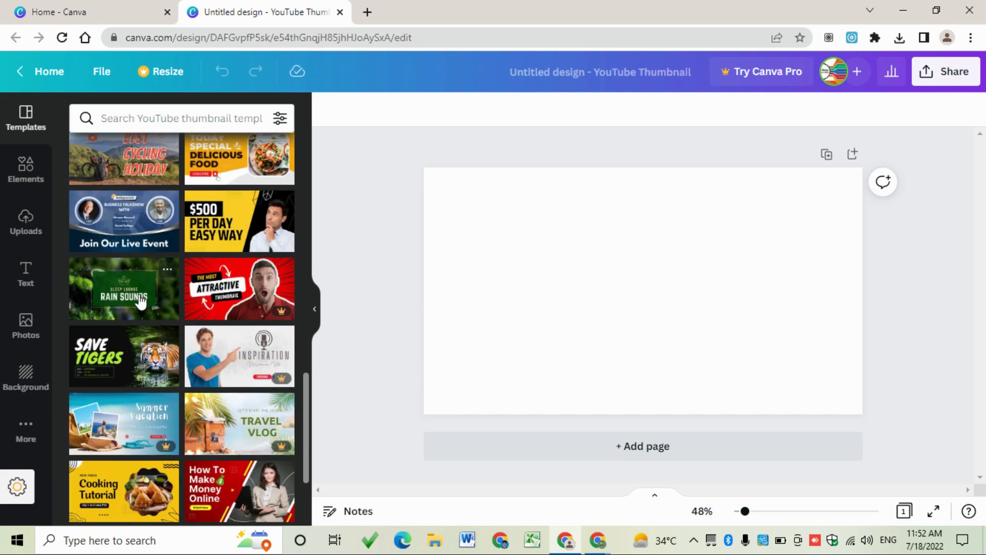
scroll(193, 324, "down", 3)
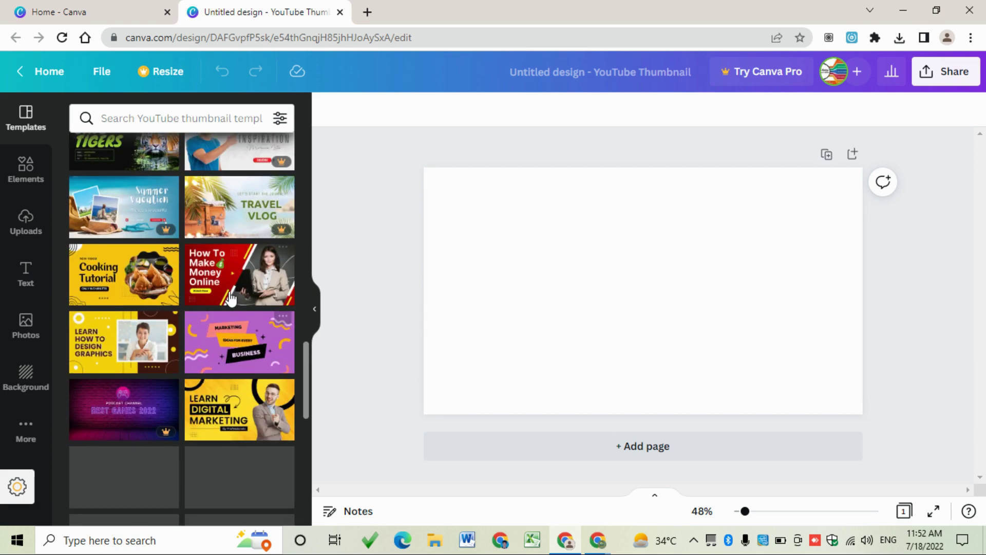
scroll(228, 347, "down", 1)
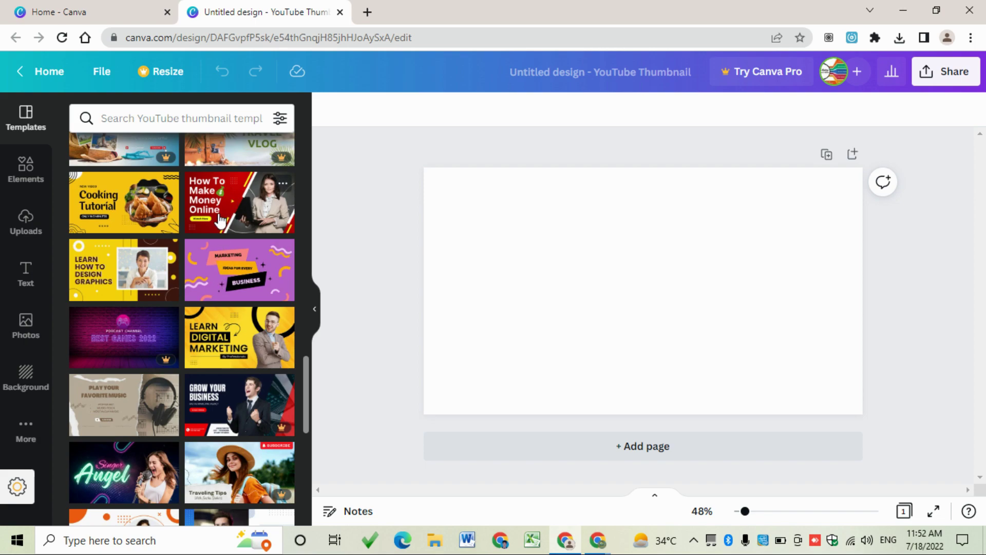
scroll(220, 216, "down", 2)
scroll(209, 231, "down", 2)
scroll(177, 254, "down", 1)
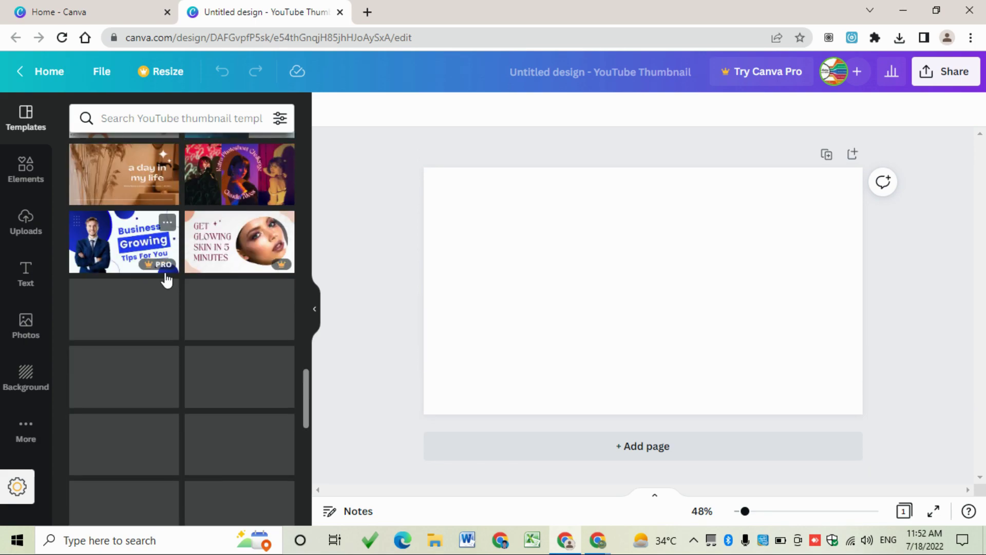
scroll(195, 234, "down", 2)
scroll(195, 308, "down", 1)
scroll(189, 306, "down", 2)
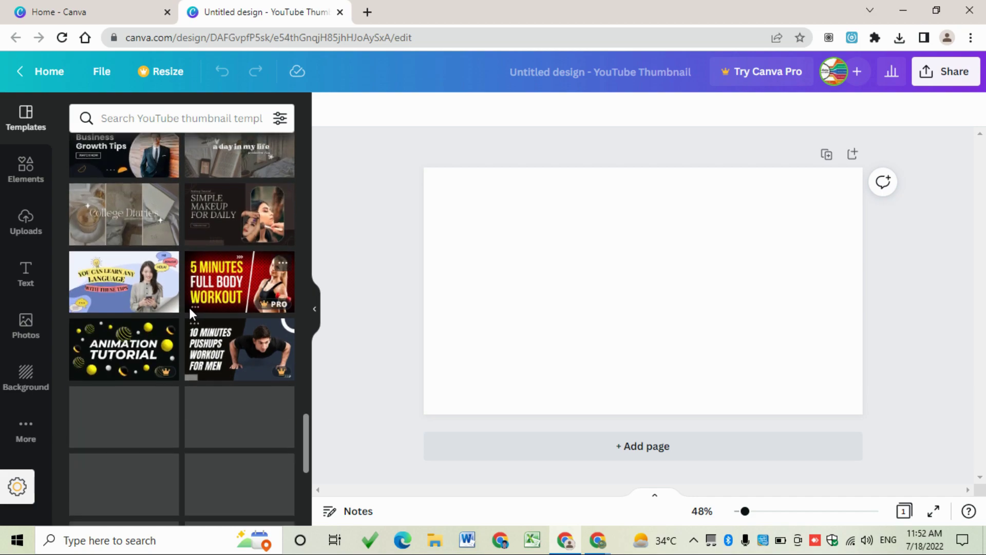
scroll(192, 315, "down", 1)
scroll(195, 318, "down", 2)
scroll(202, 328, "down", 1)
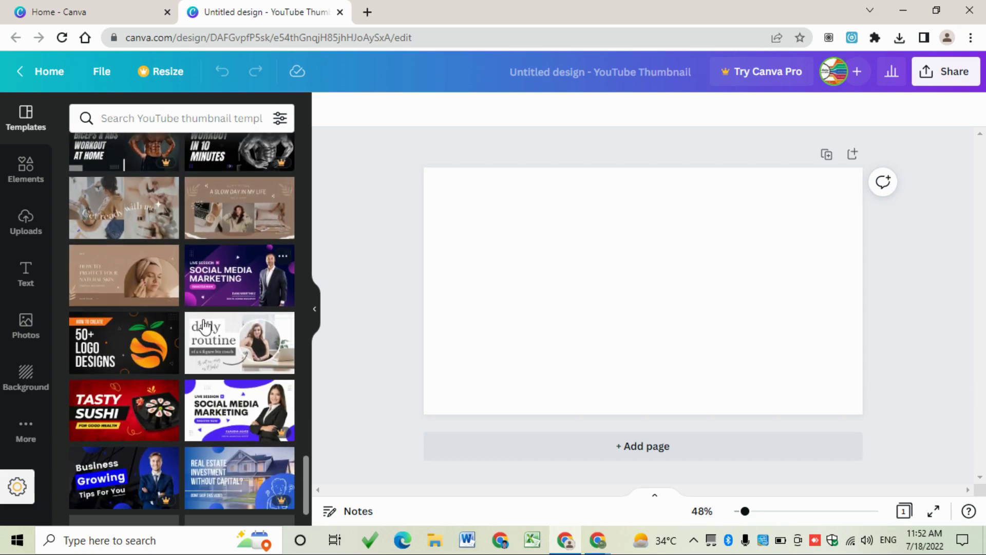
scroll(178, 368, "down", 1)
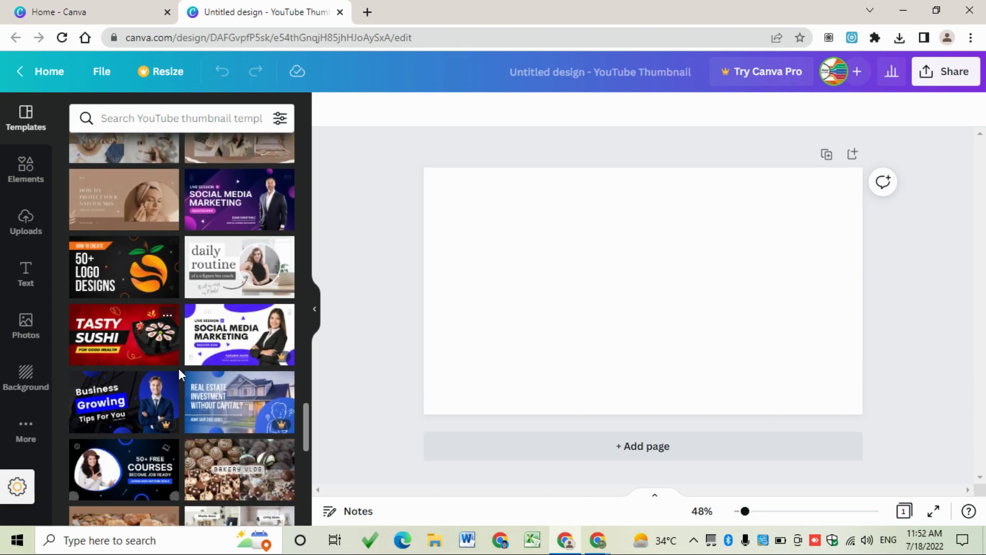
scroll(181, 384, "down", 2)
scroll(181, 384, "down", 1)
scroll(202, 379, "down", 1)
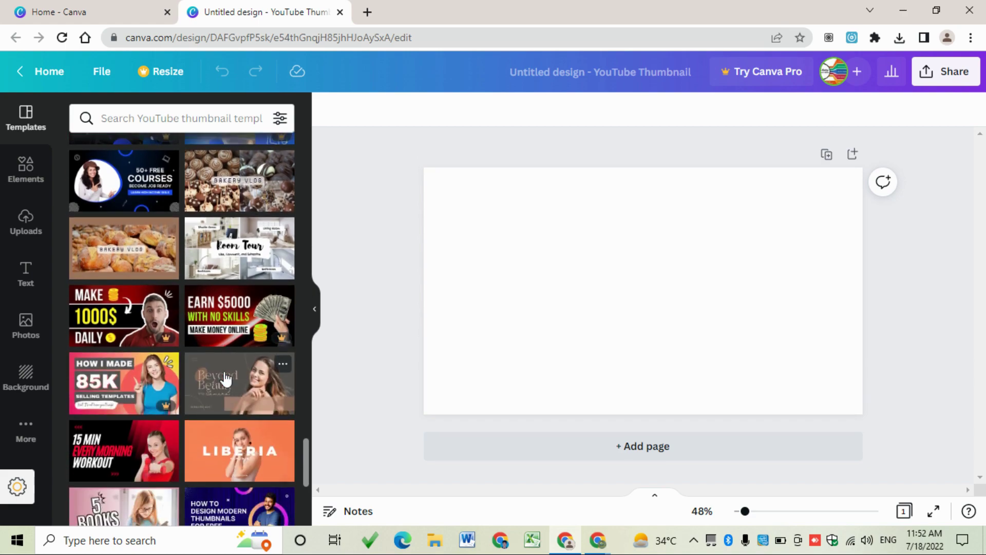
scroll(203, 370, "down", 2)
scroll(200, 337, "down", 1)
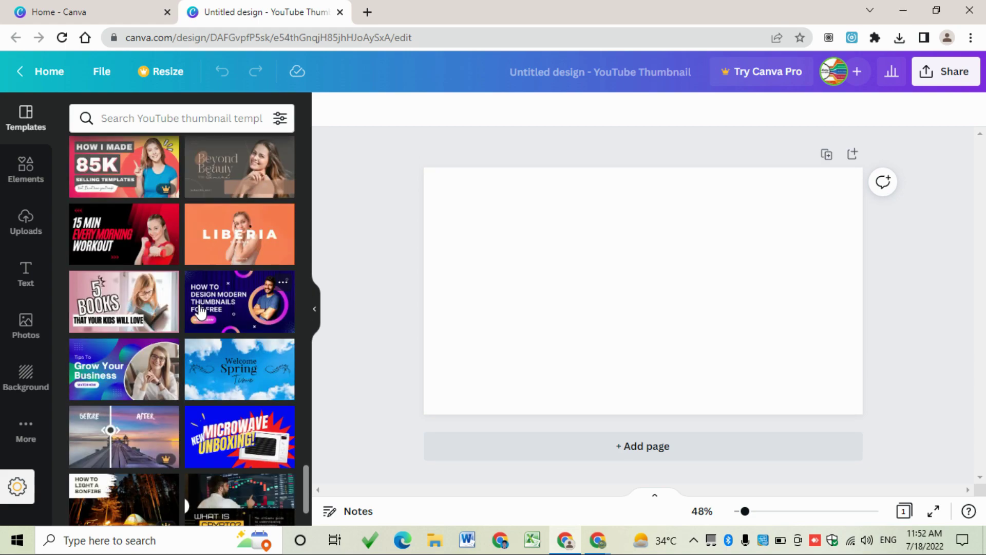
scroll(199, 331, "down", 1)
scroll(210, 360, "down", 2)
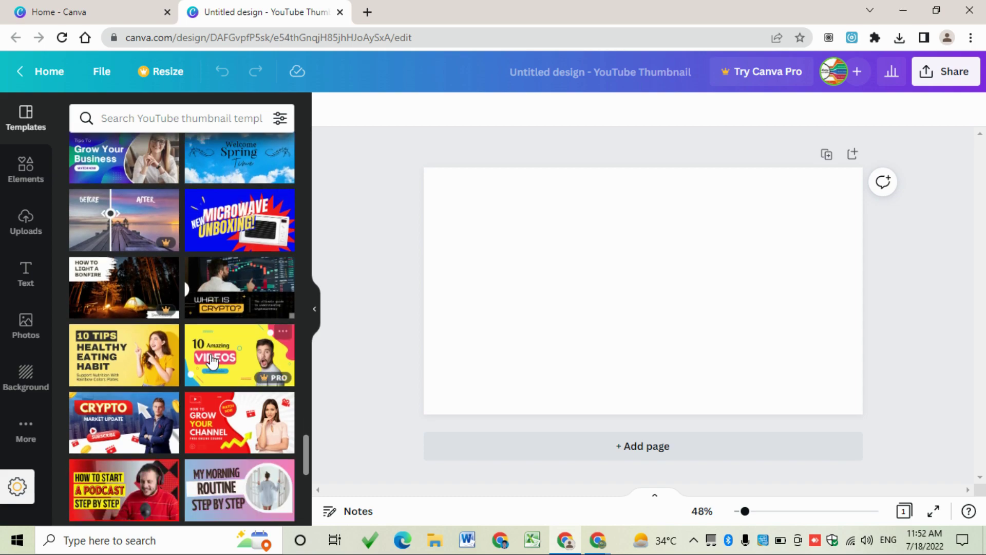
scroll(209, 360, "down", 1)
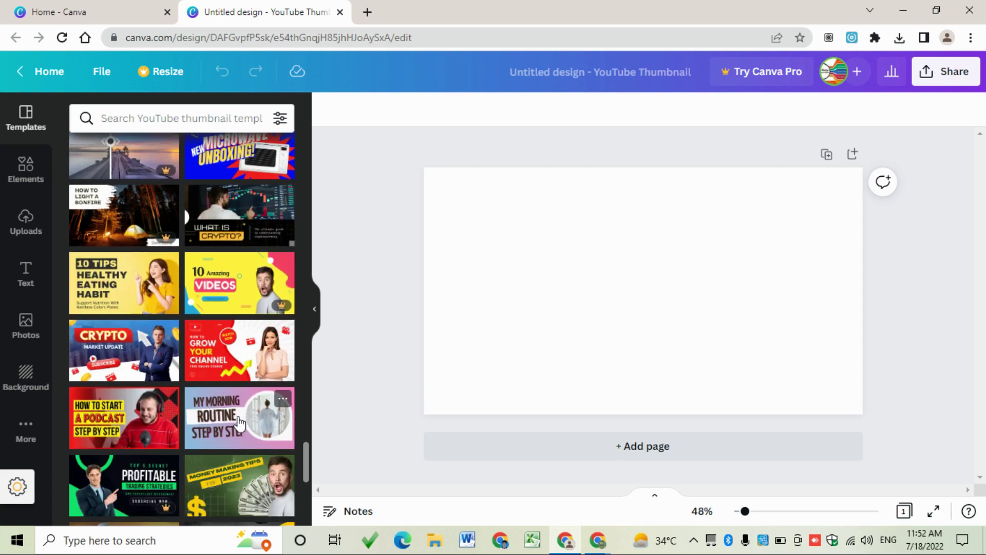
scroll(182, 403, "down", 1)
scroll(158, 396, "down", 2)
scroll(146, 392, "down", 1)
scroll(146, 391, "down", 2)
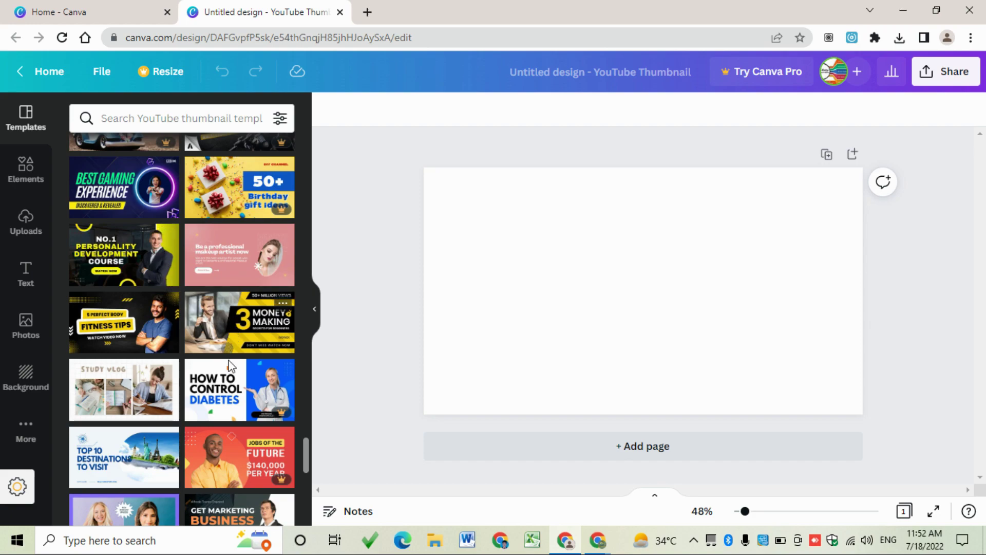
scroll(247, 385, "down", 1)
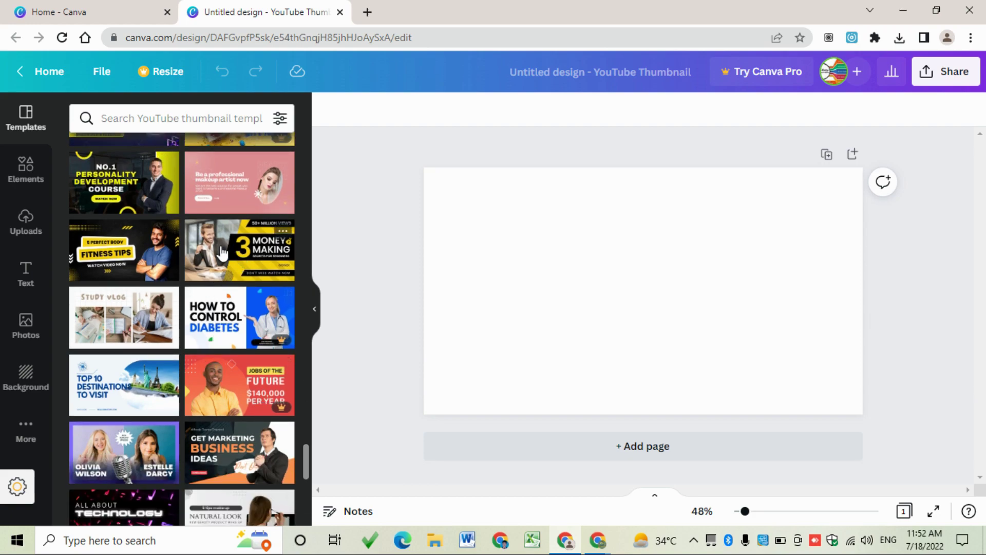
Place the '3 Money Making' template with the smiling man at a laptop on the page
left_click_drag(221, 253, 562, 266)
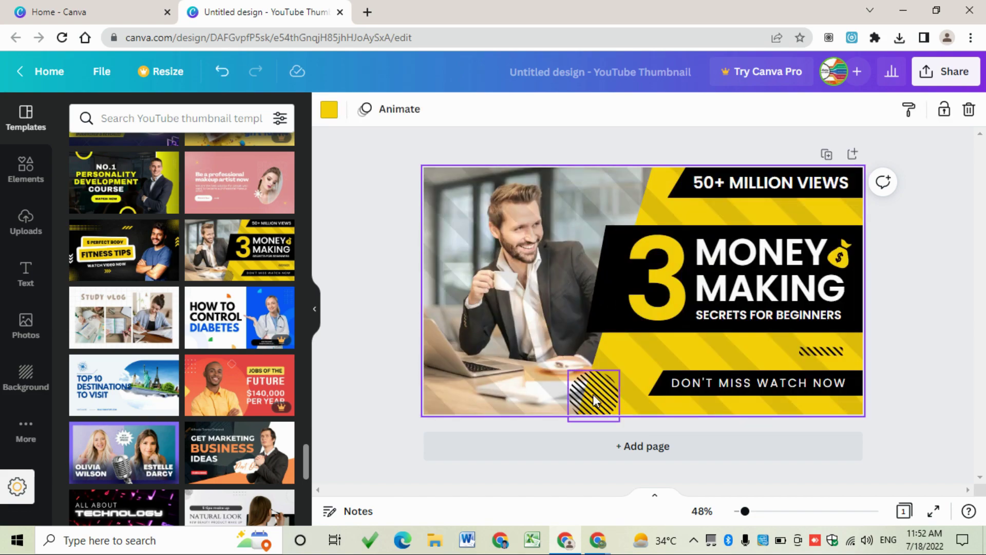
left_click(492, 310)
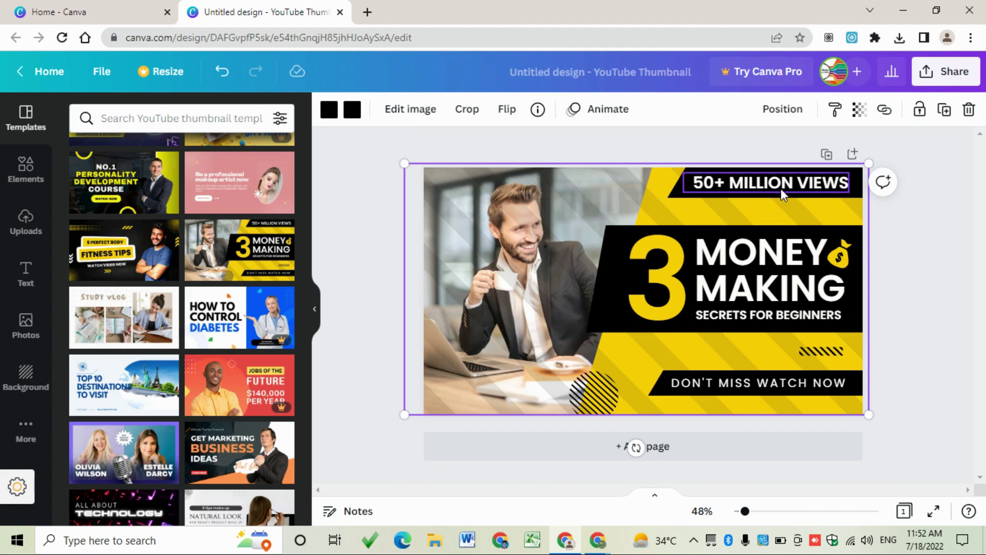
Delete the large yellow 3 and change the MONEY MAKING heading to 'HOW TO MAKE MONEY ONLINE'
left_click(744, 262)
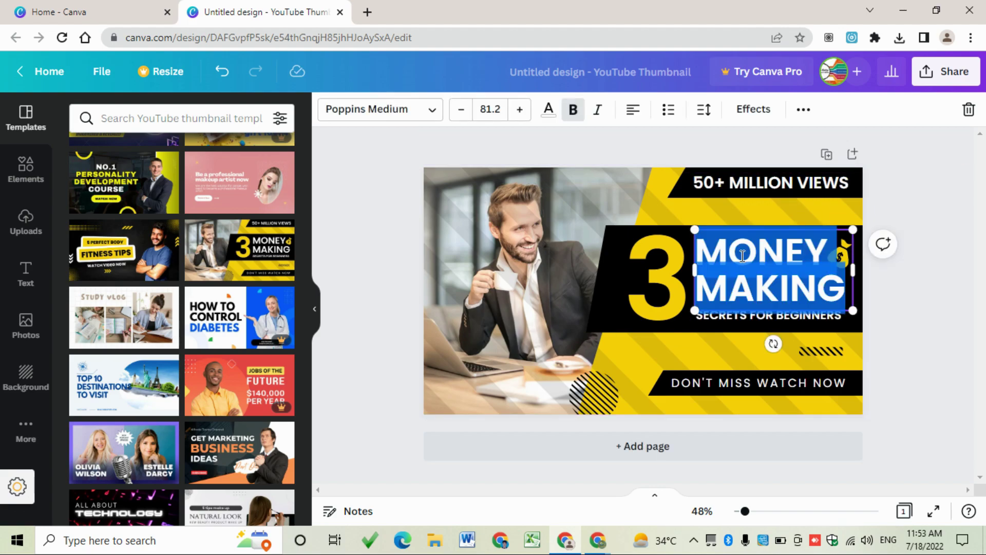
left_click(670, 270)
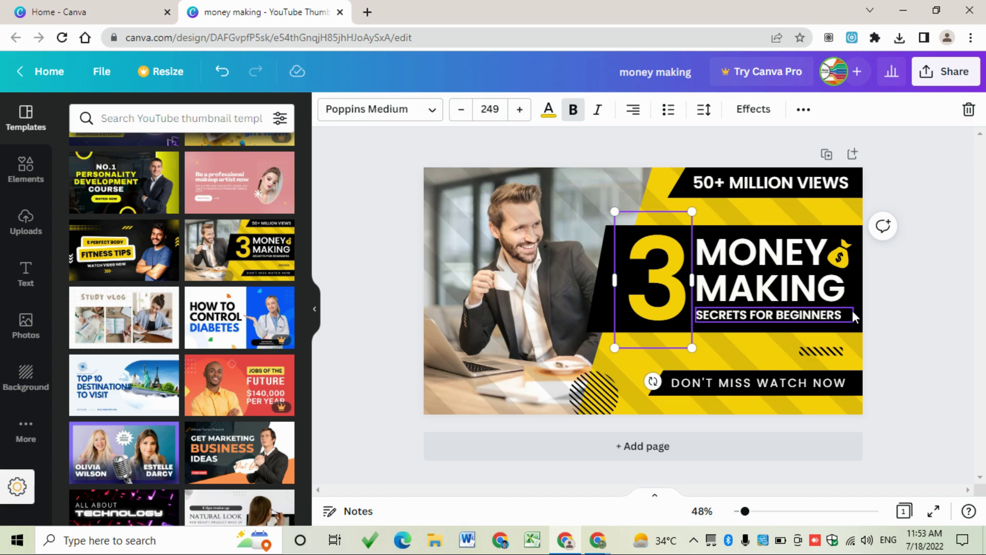
left_click(761, 260)
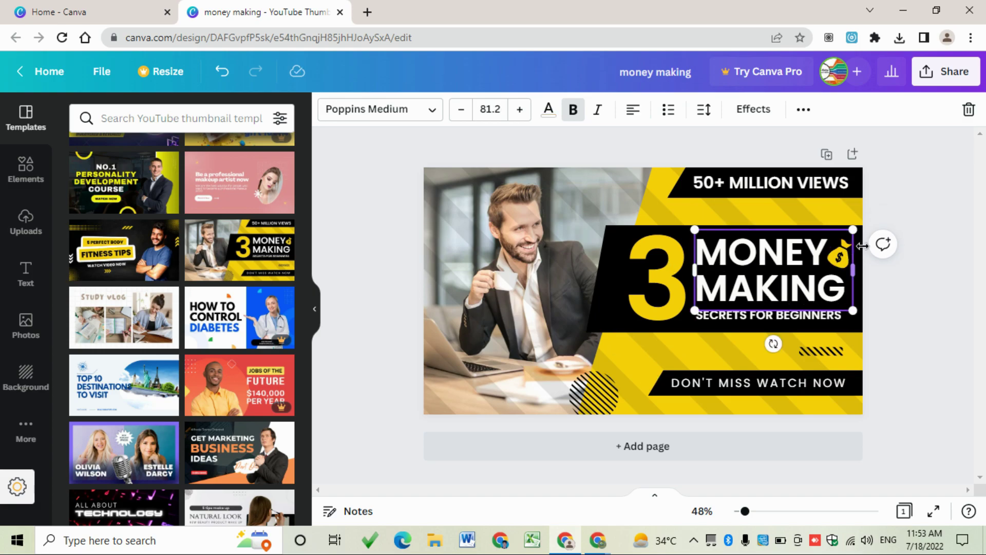
left_click(759, 253)
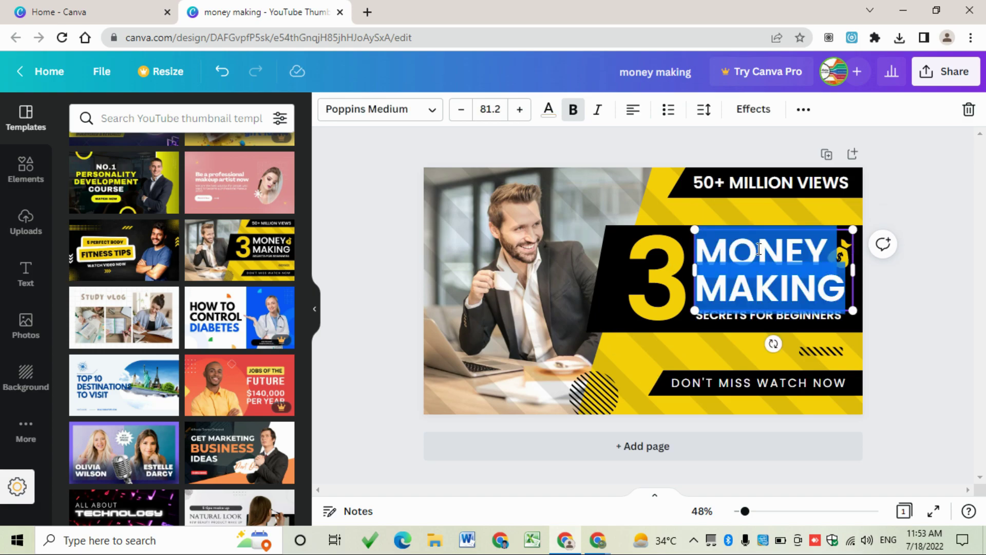
left_click(663, 264)
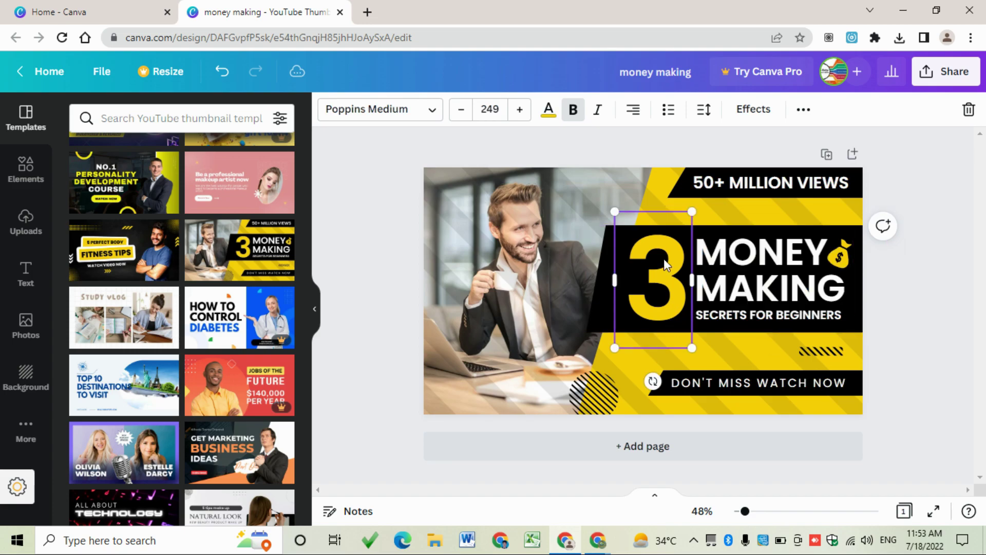
left_click(967, 109)
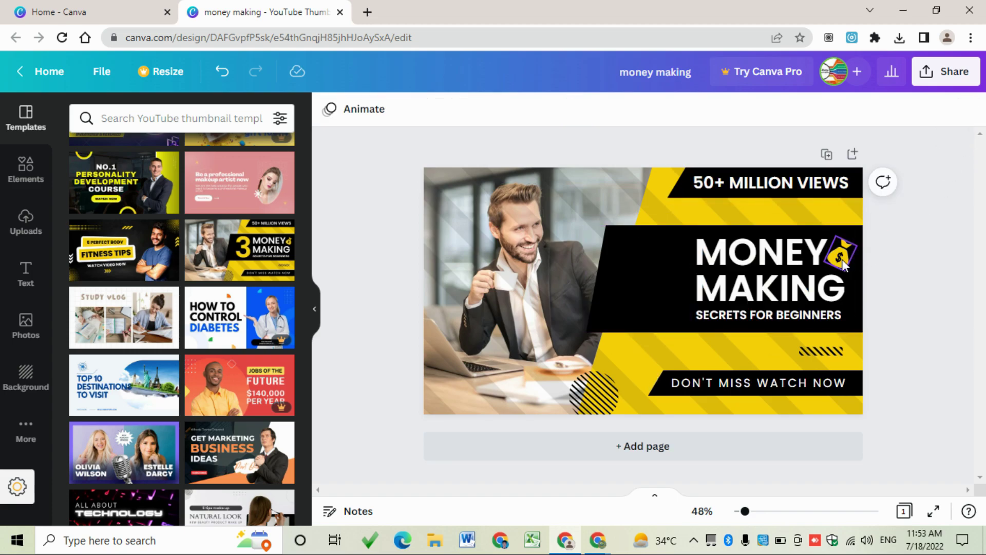
left_click(754, 261)
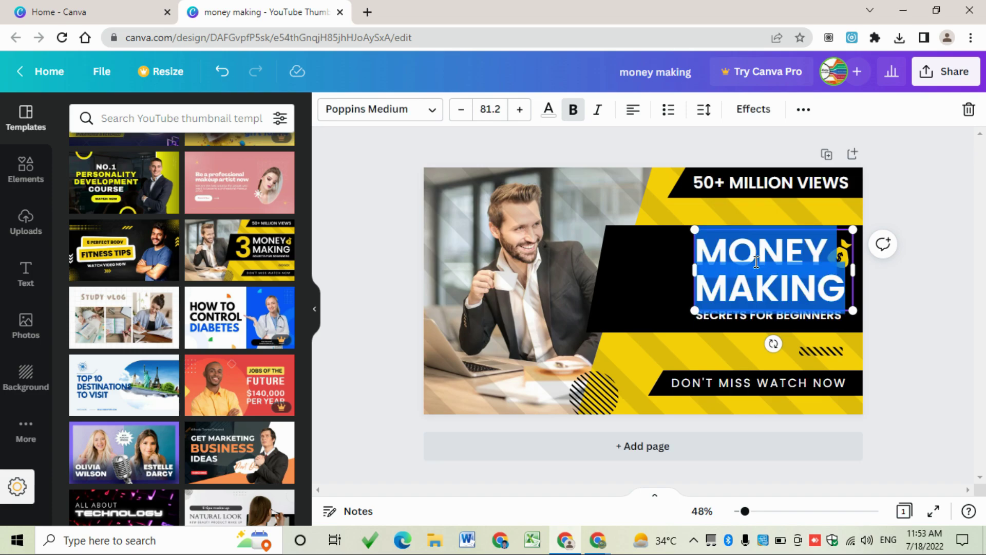
type("HO")
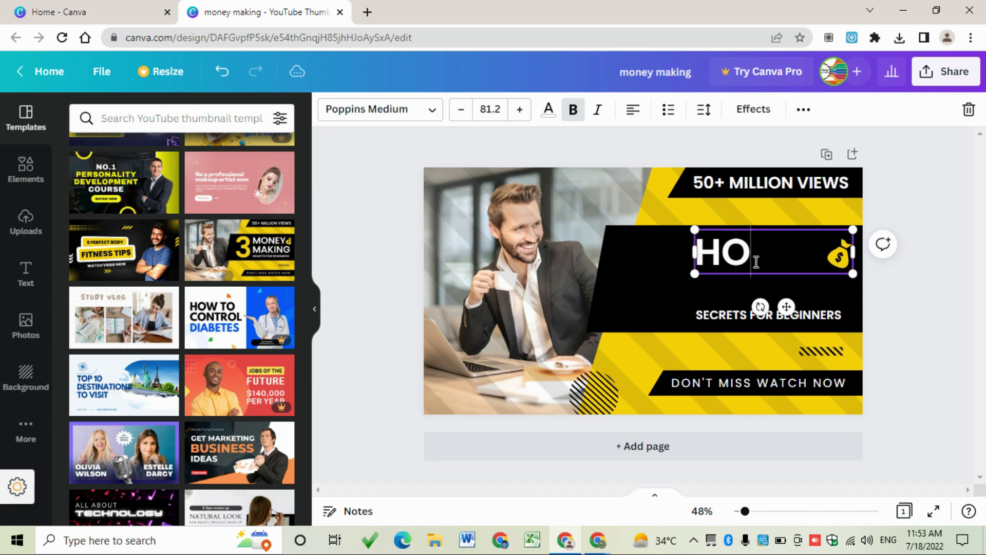
type("W TO")
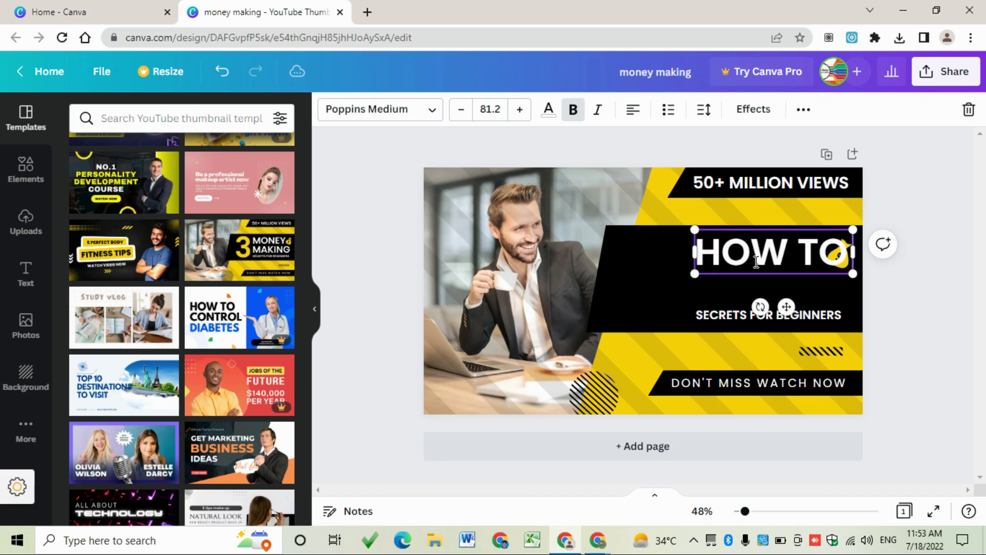
type(" MAKE M")
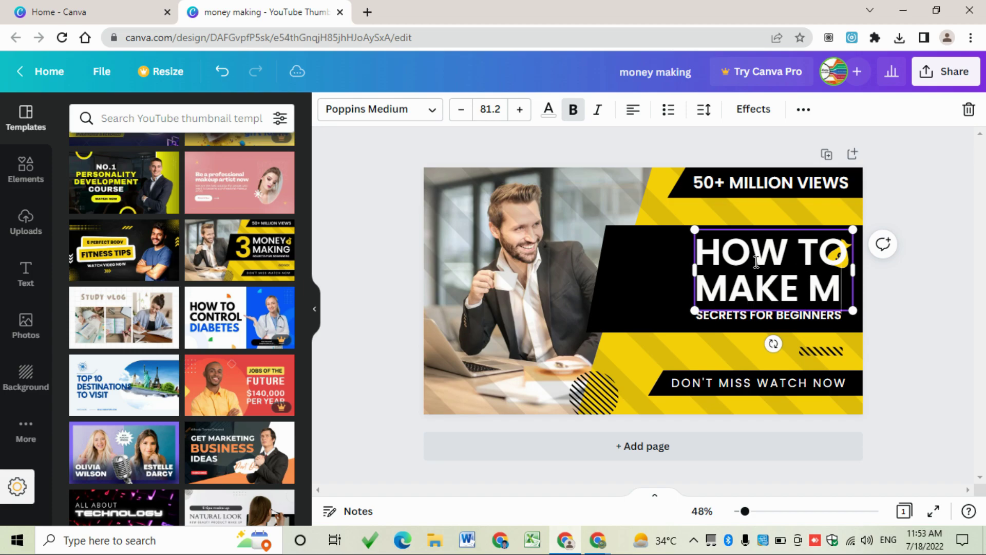
type("ONEY")
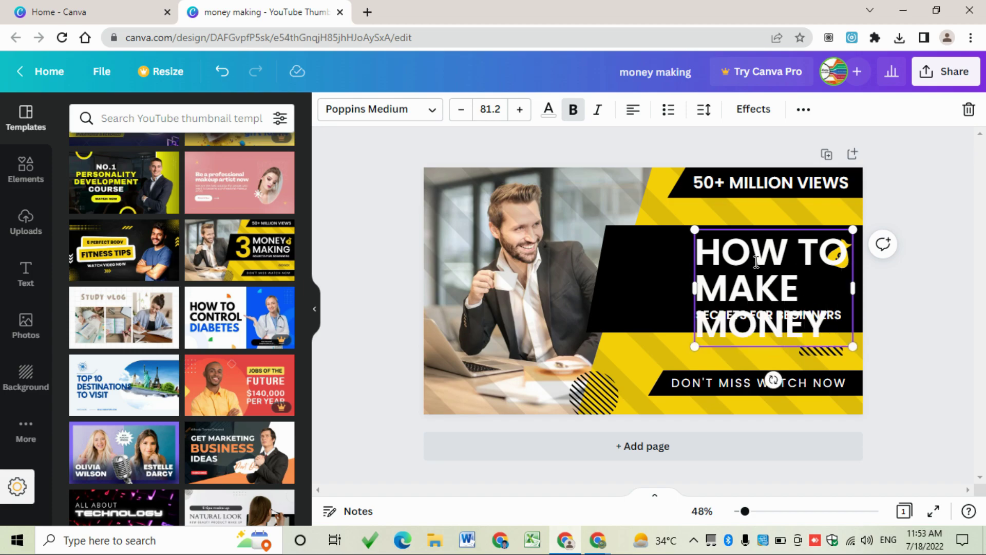
type(" ONLIN")
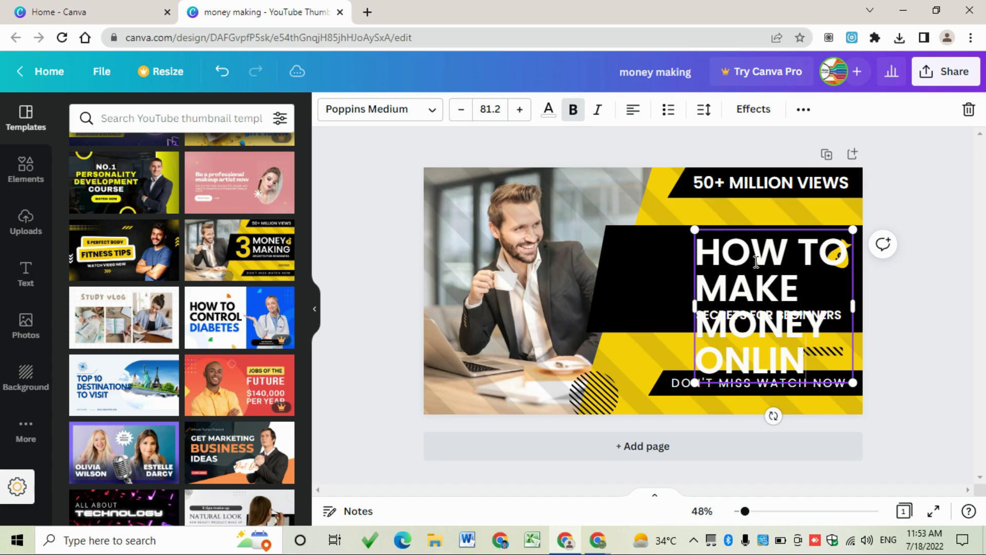
type("E")
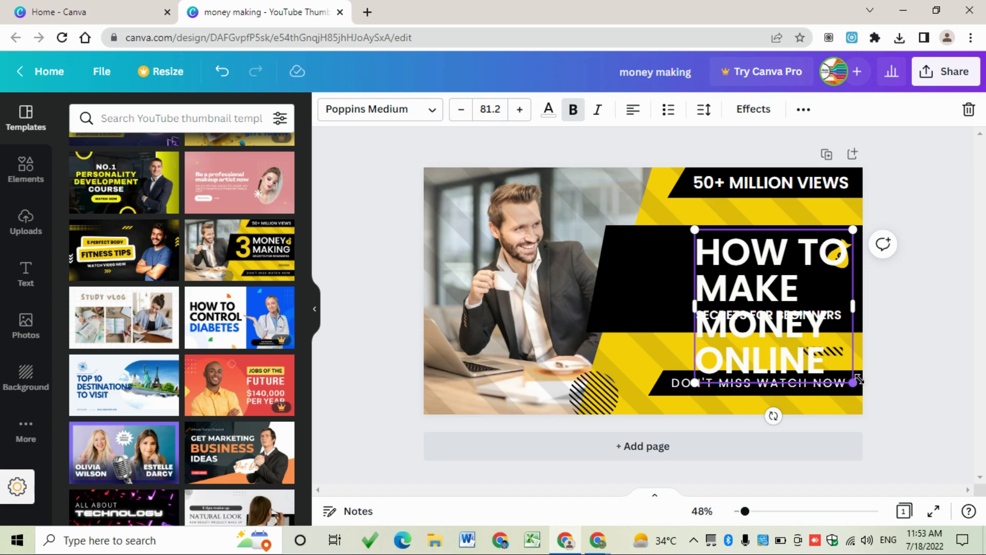
Shrink the headline and widen its box so it wraps onto three lines
left_click_drag(854, 383, 798, 331)
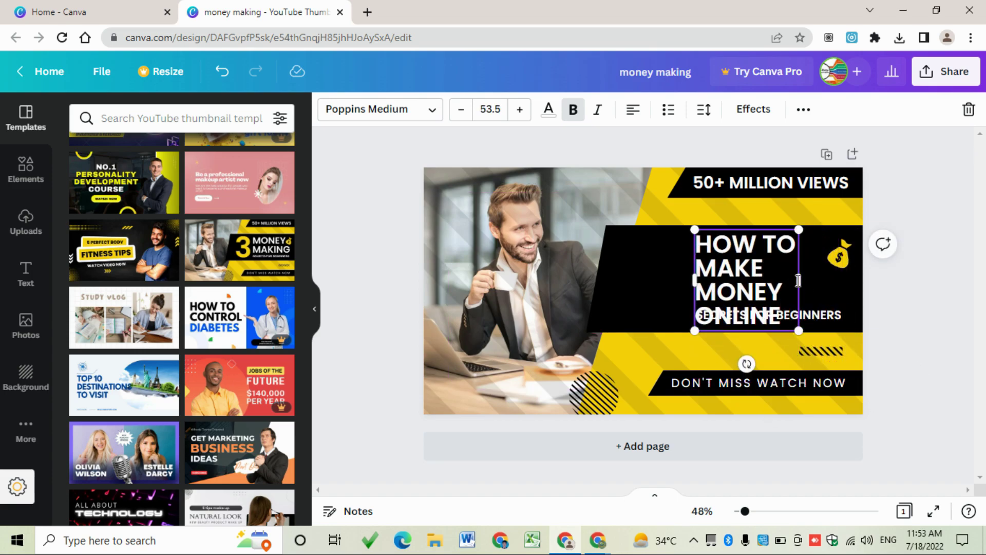
left_click(799, 278)
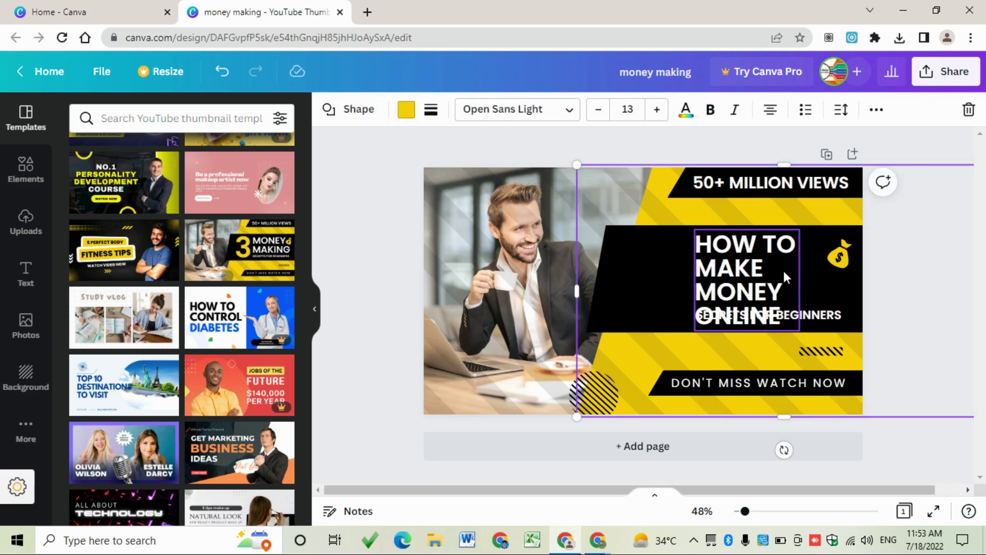
left_click(783, 270)
left_click_drag(801, 277, 872, 285)
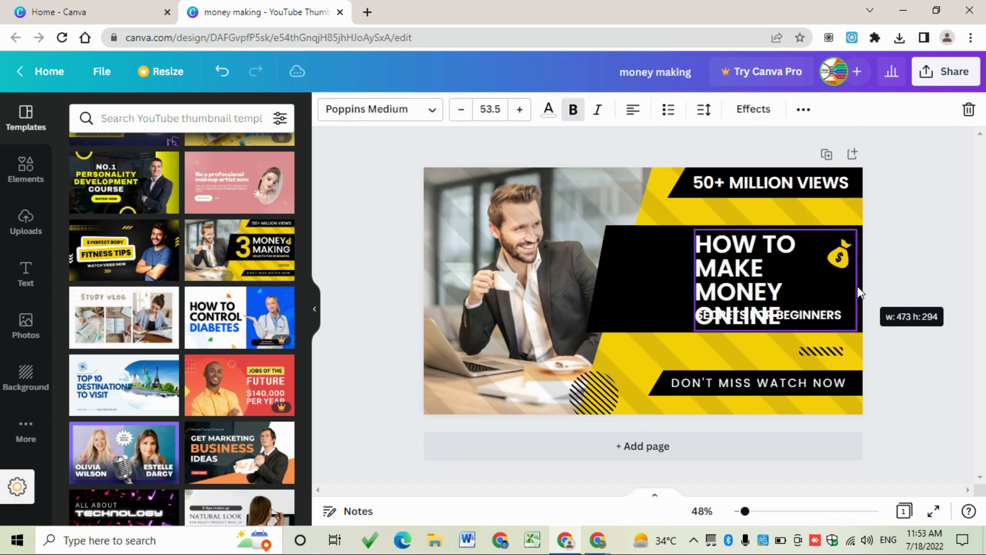
Move the headline left and nudge the SECRETS FOR BEGINNERS subtitle slightly left
left_click(624, 293)
left_click_drag(773, 276, 710, 274)
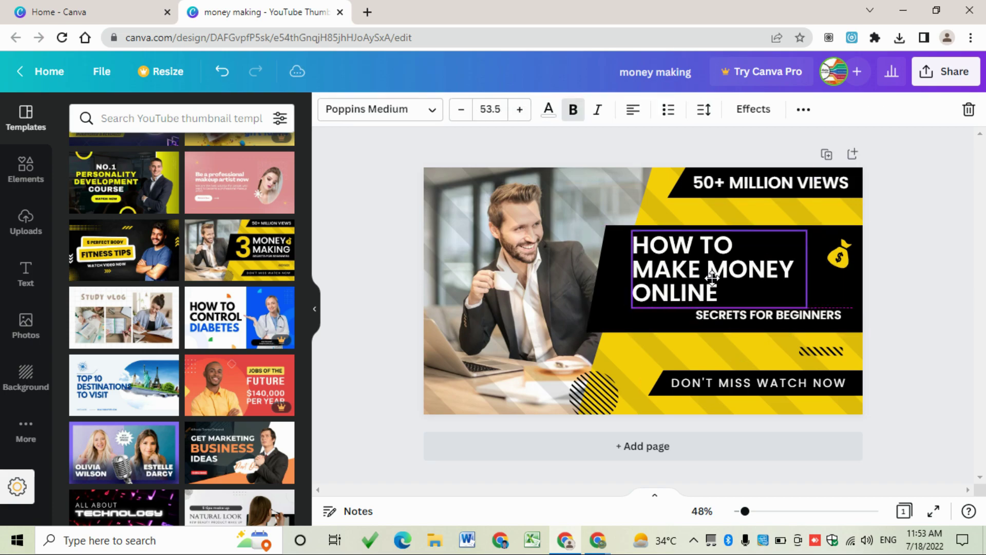
left_click_drag(770, 320, 759, 319)
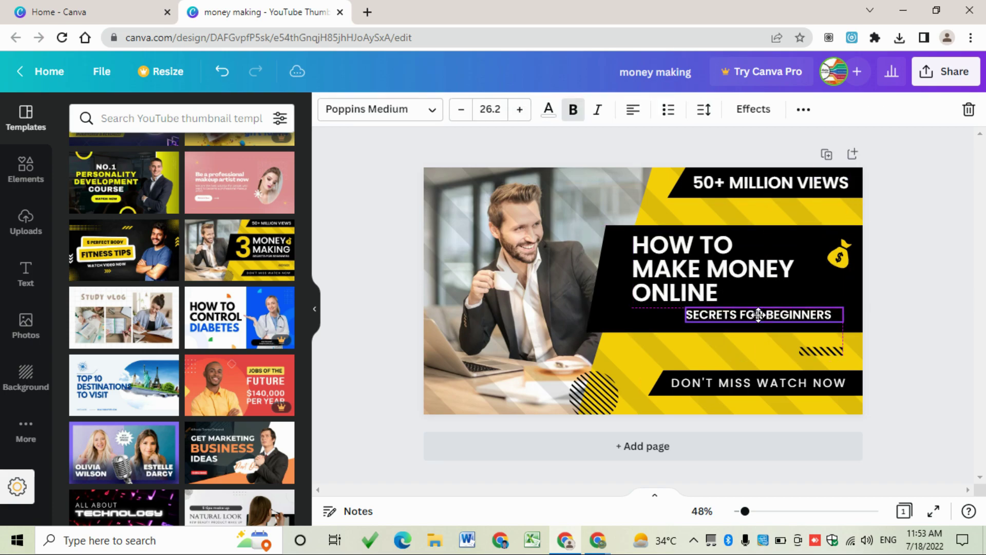
left_click(930, 281)
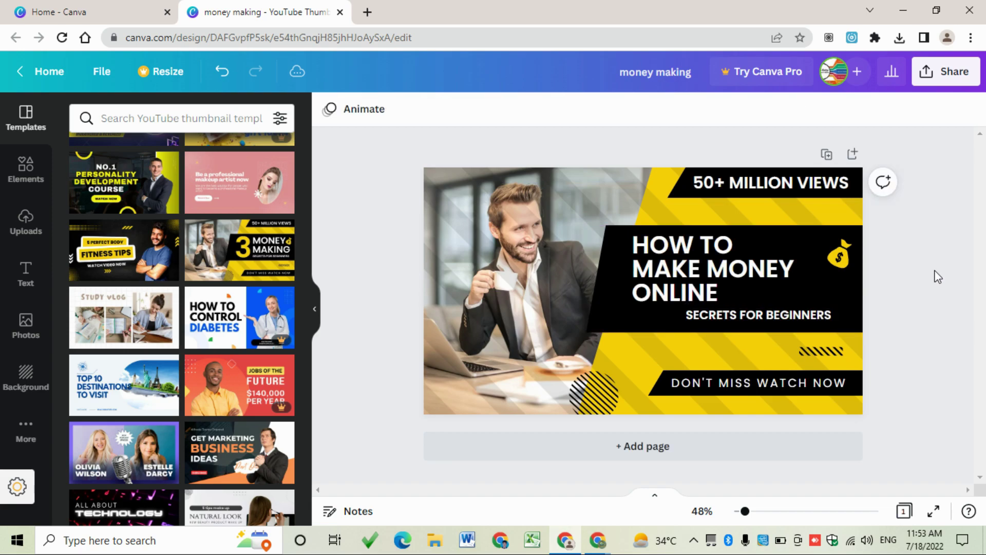
Give SECRETS FOR BEGINNERS the yellow document colour and shift it slightly left and down
left_click(753, 312)
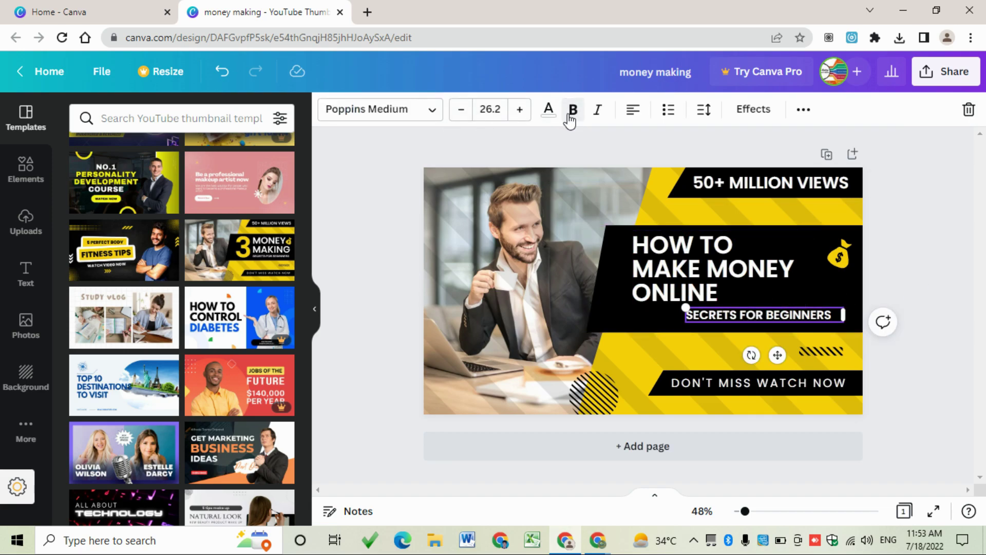
left_click(549, 112)
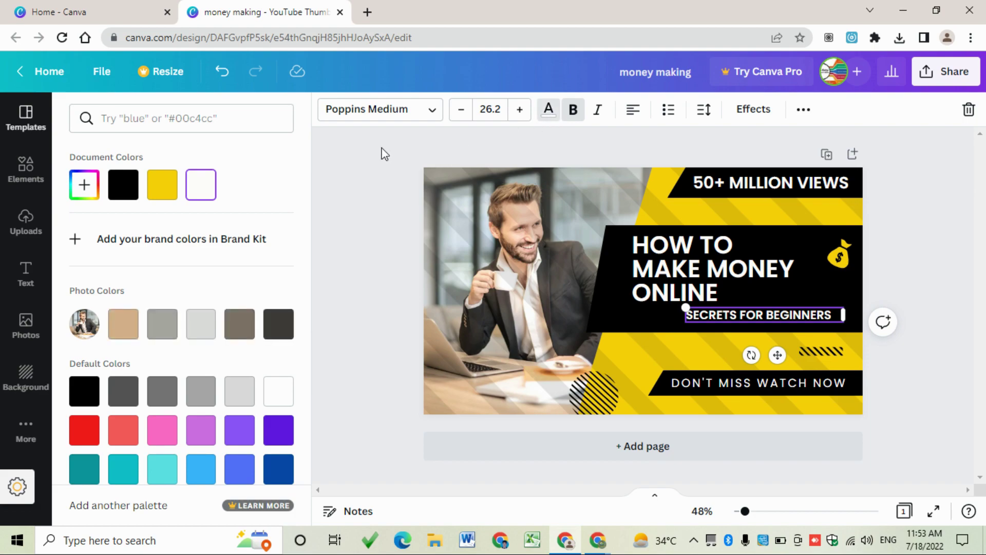
left_click(151, 186)
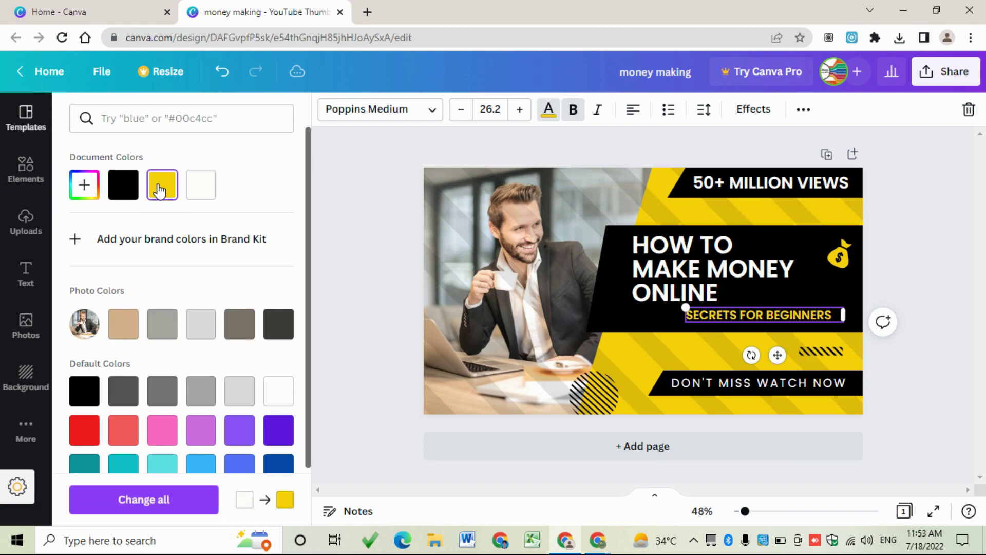
key("Escape")
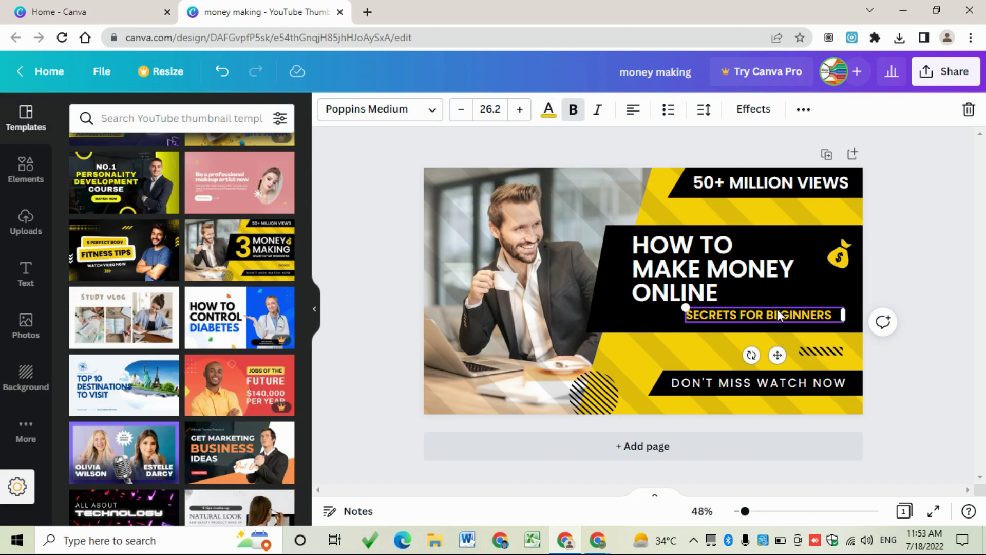
left_click_drag(776, 320, 758, 325)
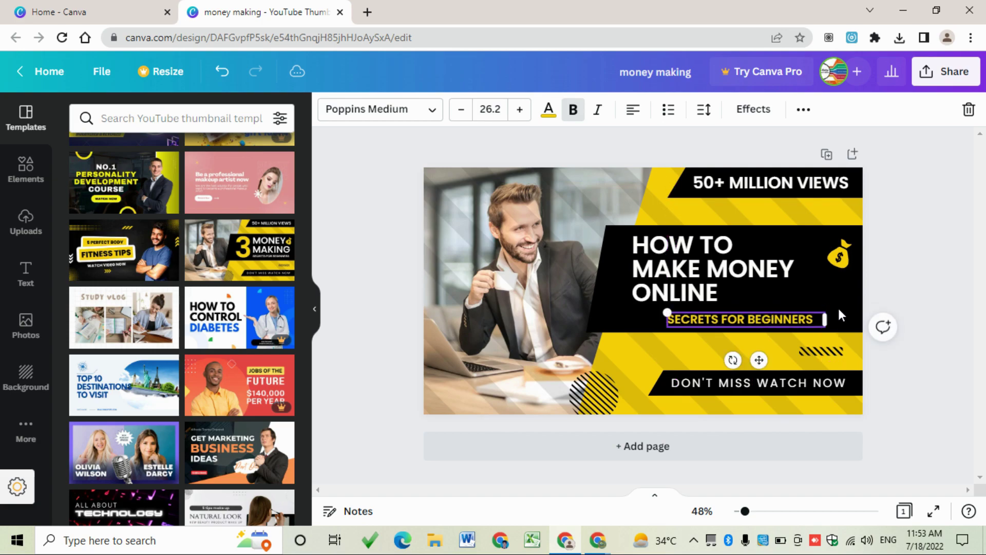
Enlarge the money-bag icon and nudge the DON'T MISS WATCH NOW tagline into alignment
left_click(906, 297)
left_click(840, 259)
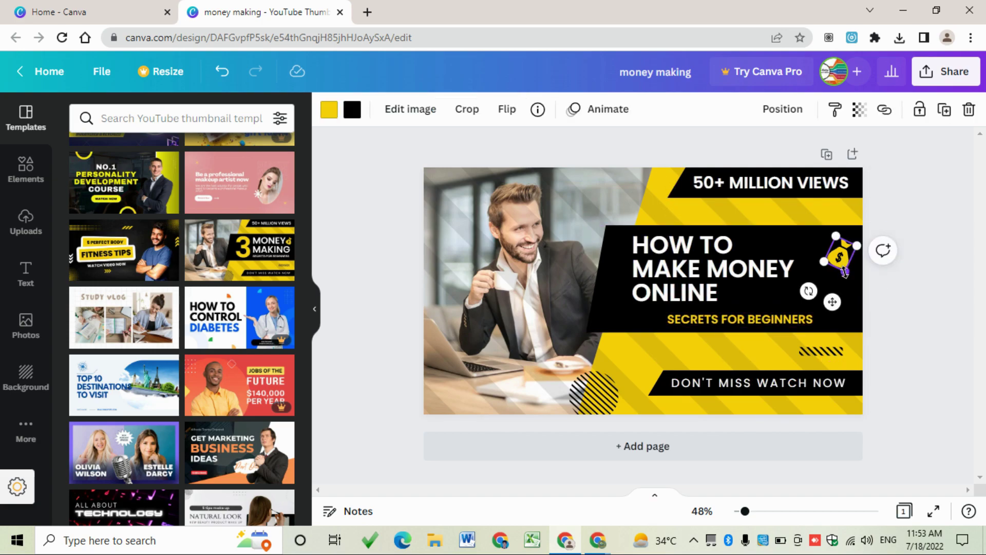
left_click_drag(845, 272, 850, 286)
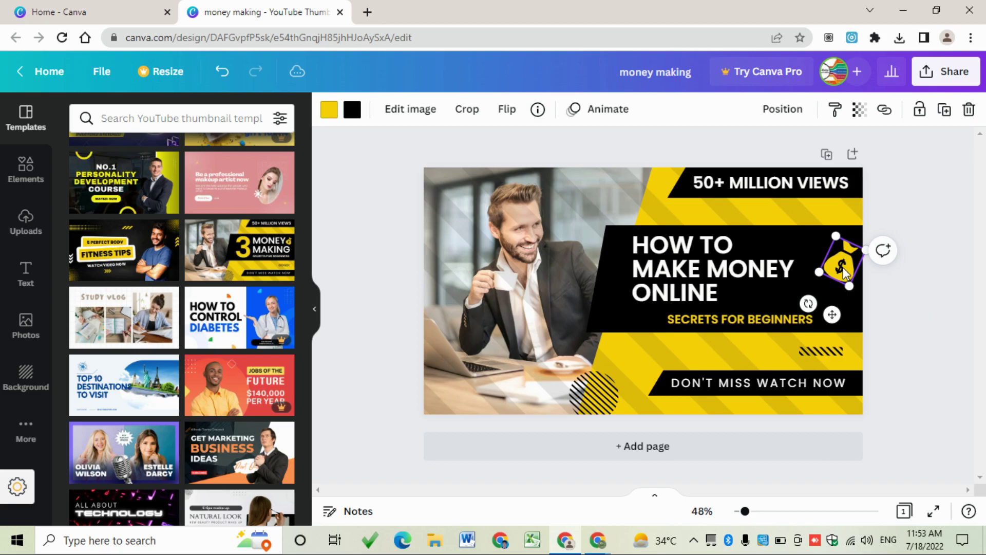
left_click(939, 280)
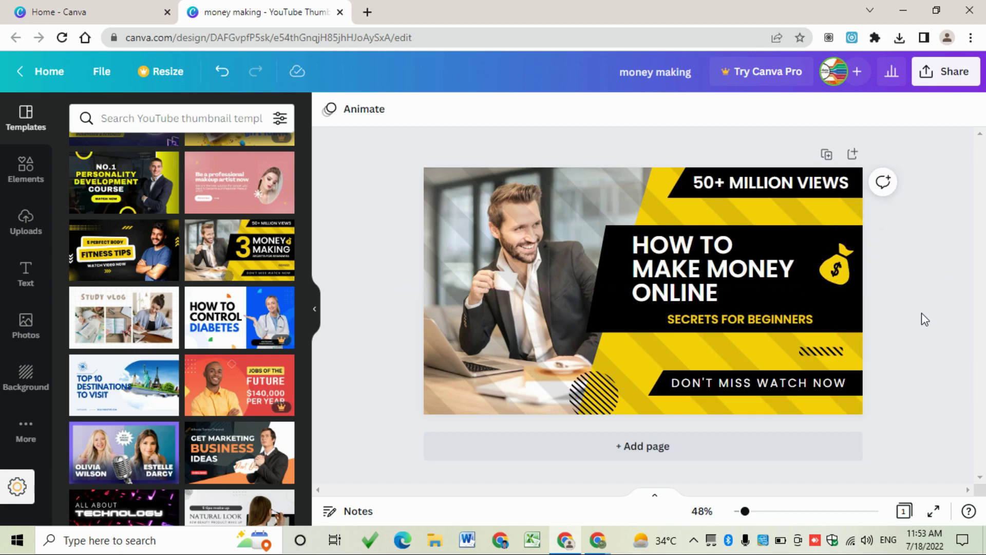
left_click_drag(739, 382, 740, 379)
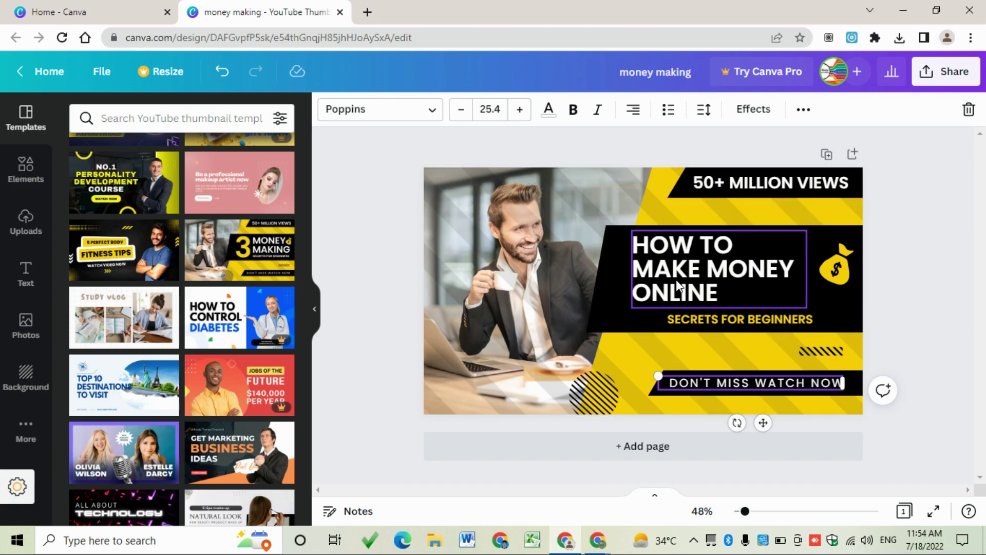
Download the thumbnail as a JPG file named 'money making' from Share > Download
left_click(566, 224)
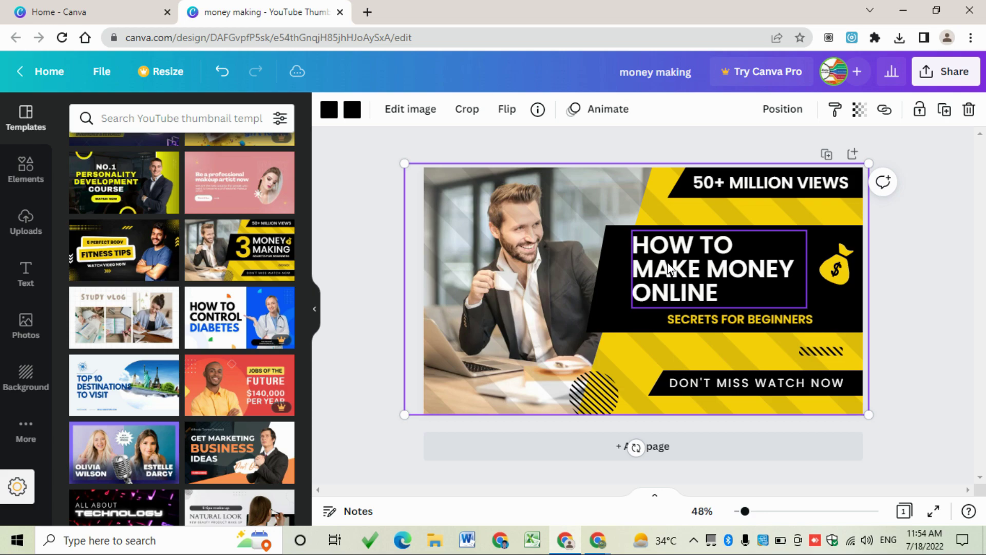
left_click(941, 77)
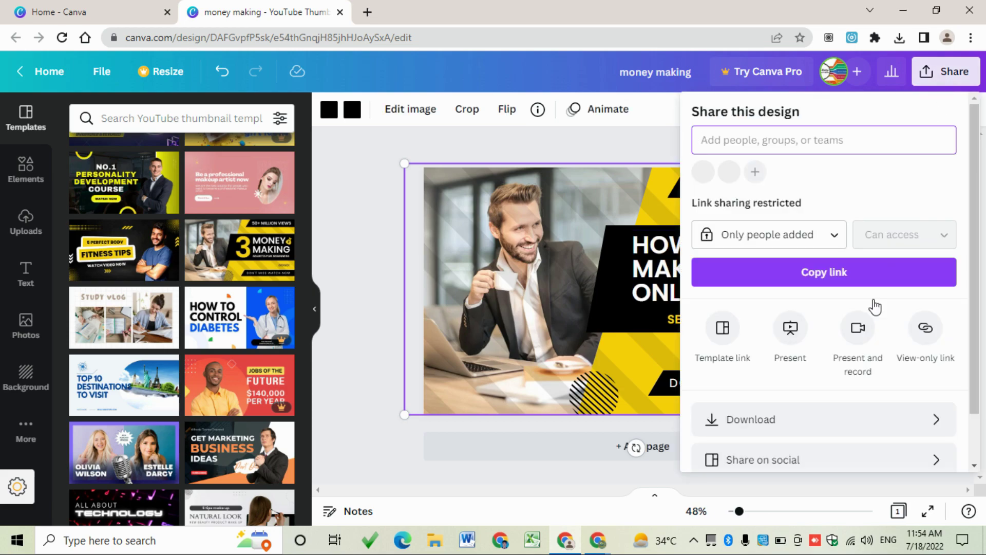
left_click(846, 424)
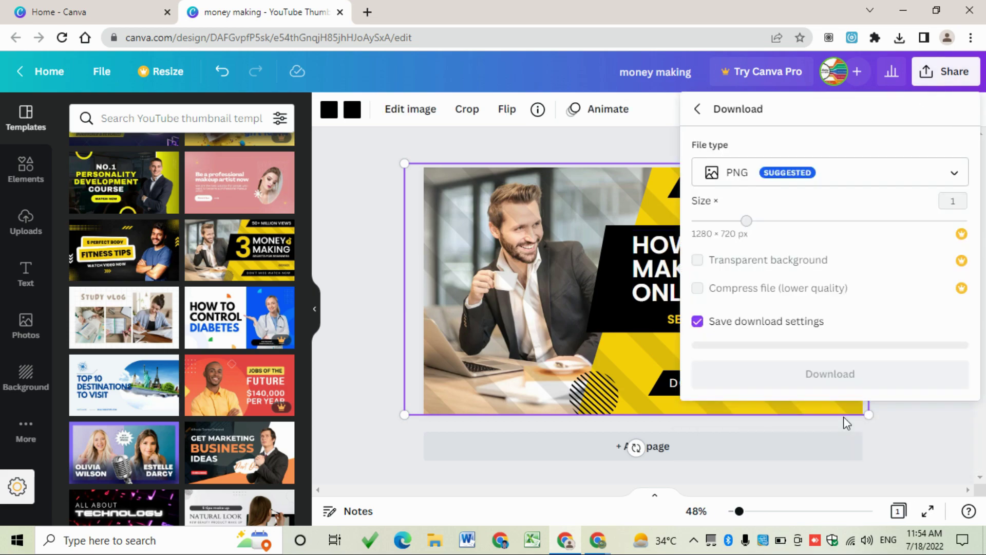
left_click(809, 182)
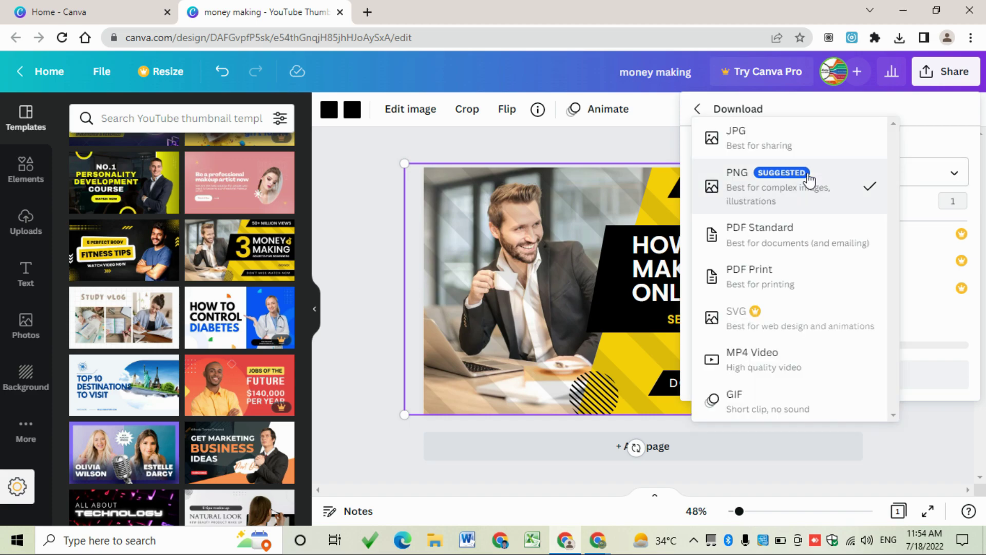
left_click(780, 145)
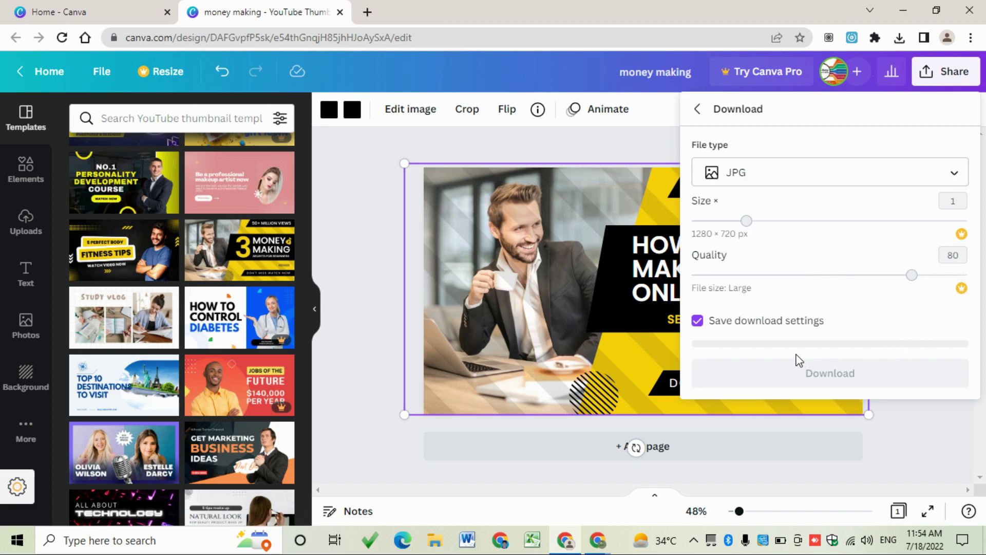
left_click(796, 189)
left_click(762, 182)
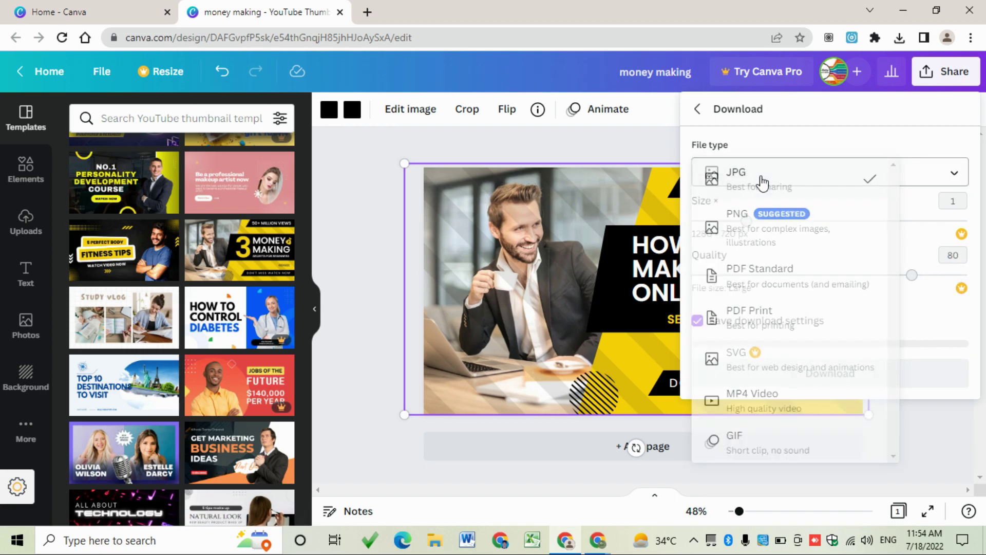
left_click(828, 373)
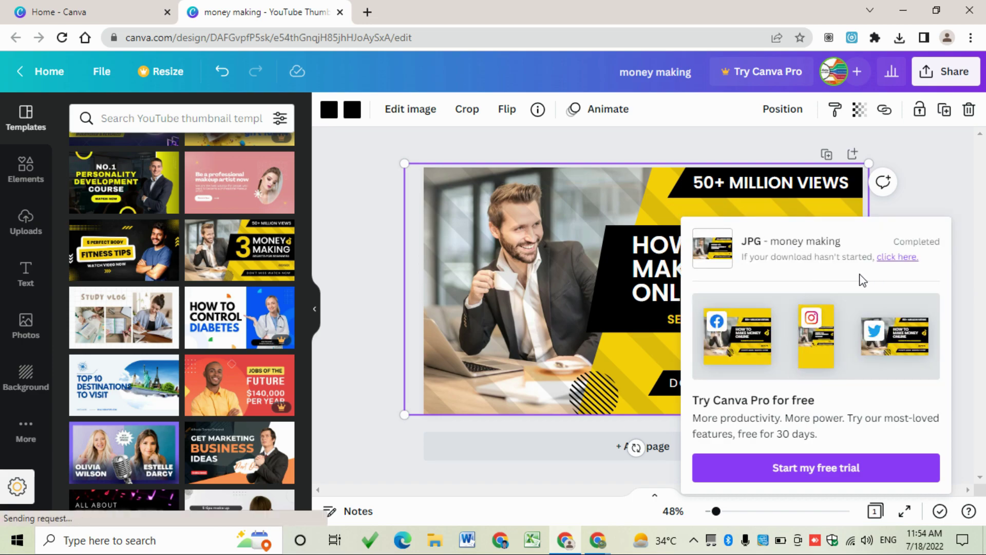
Fetch the JPG again via 'click here' and open money making (1).jpg in the photo viewer
left_click(898, 257)
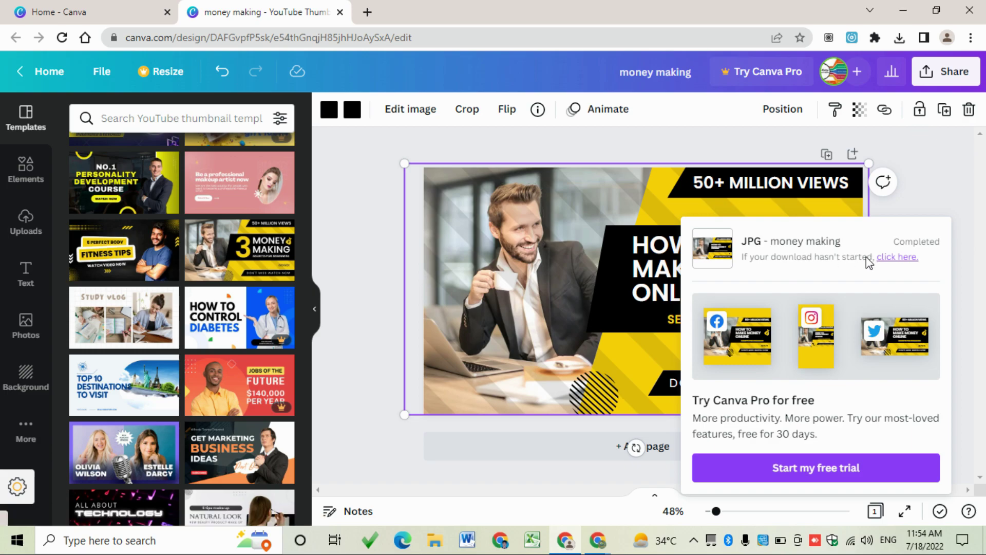
left_click(894, 258)
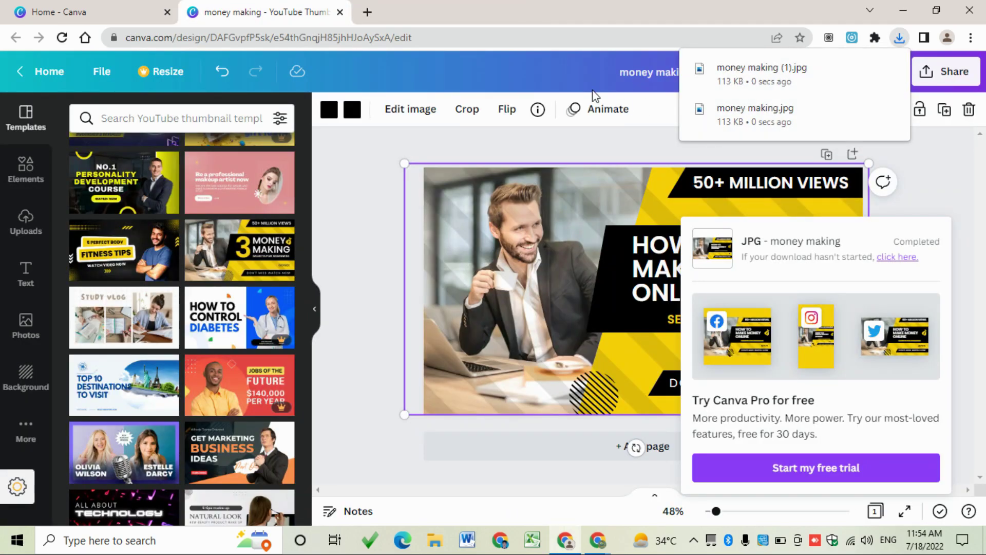
left_click(808, 66)
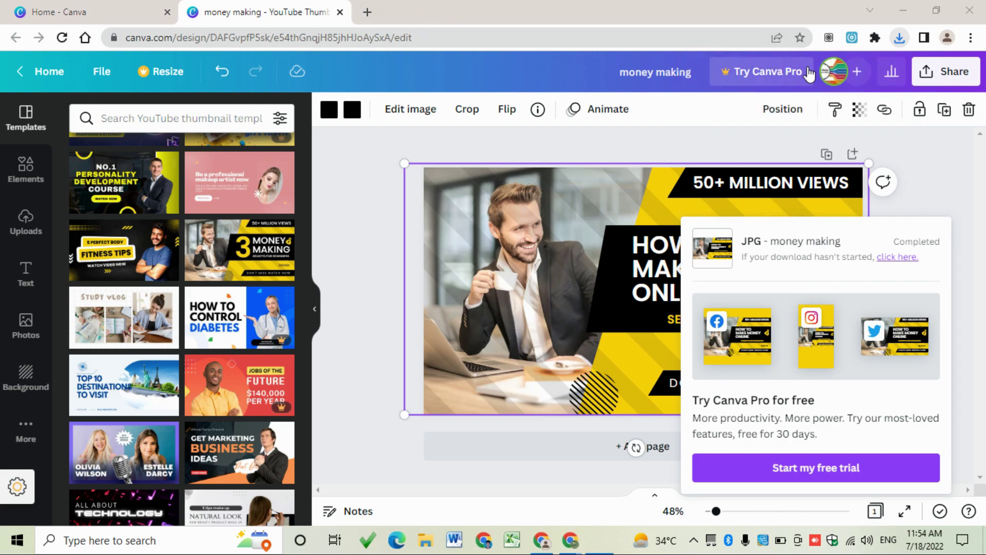